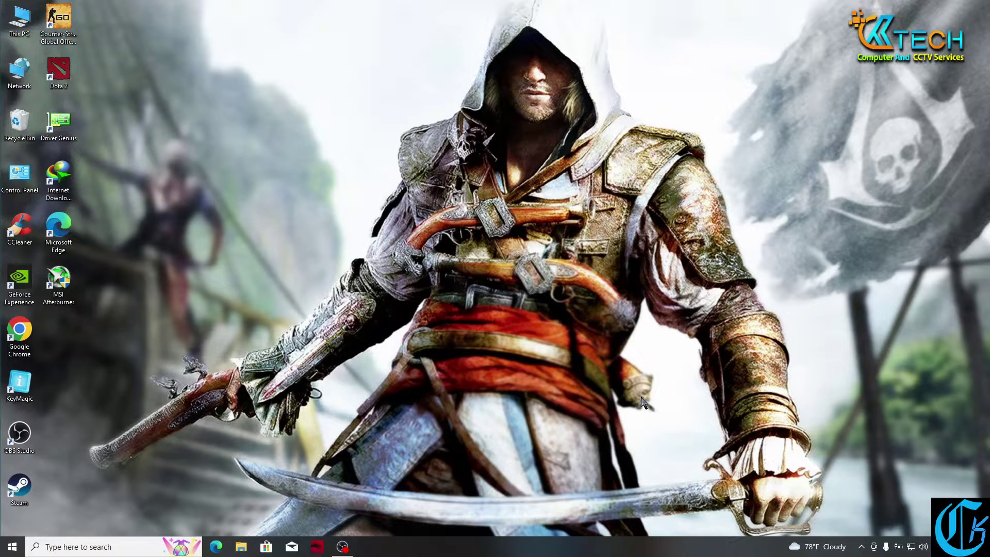
pyautogui.press('super')
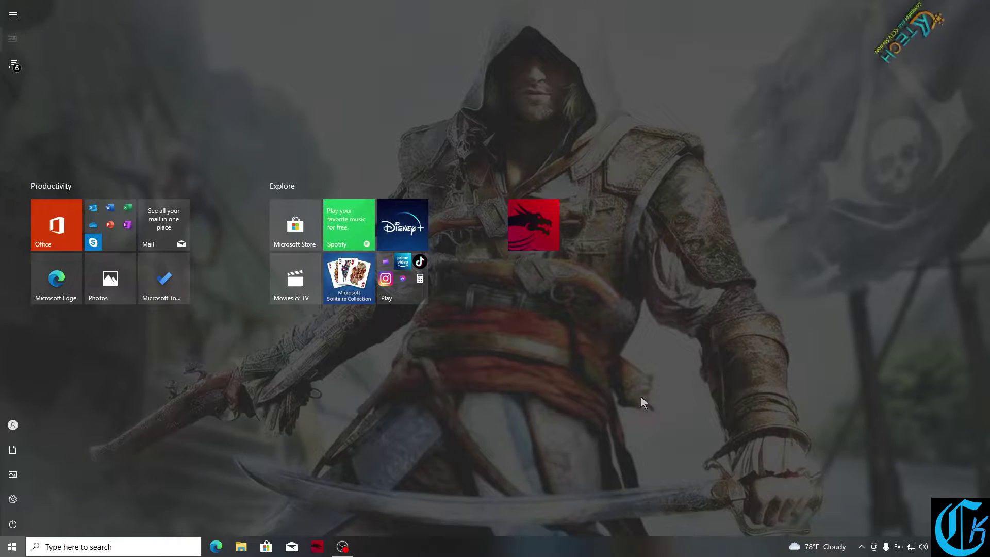
pyautogui.write('s')
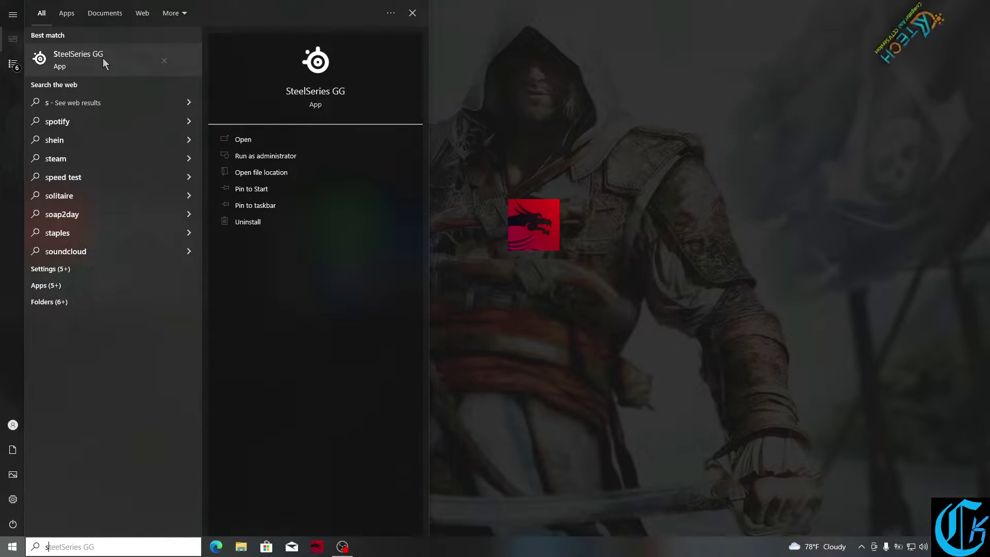
pyautogui.press('BackSpace')
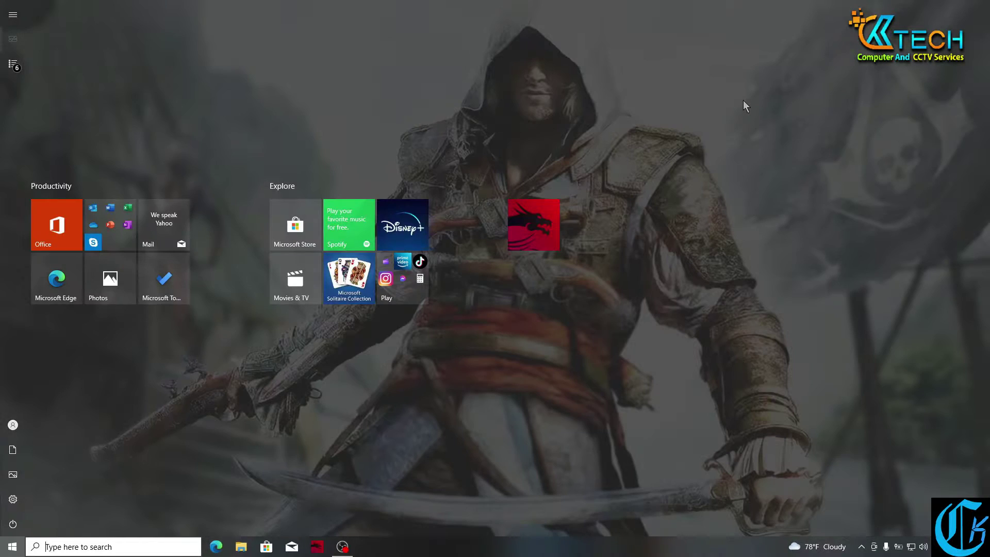
pyautogui.press('Escape')
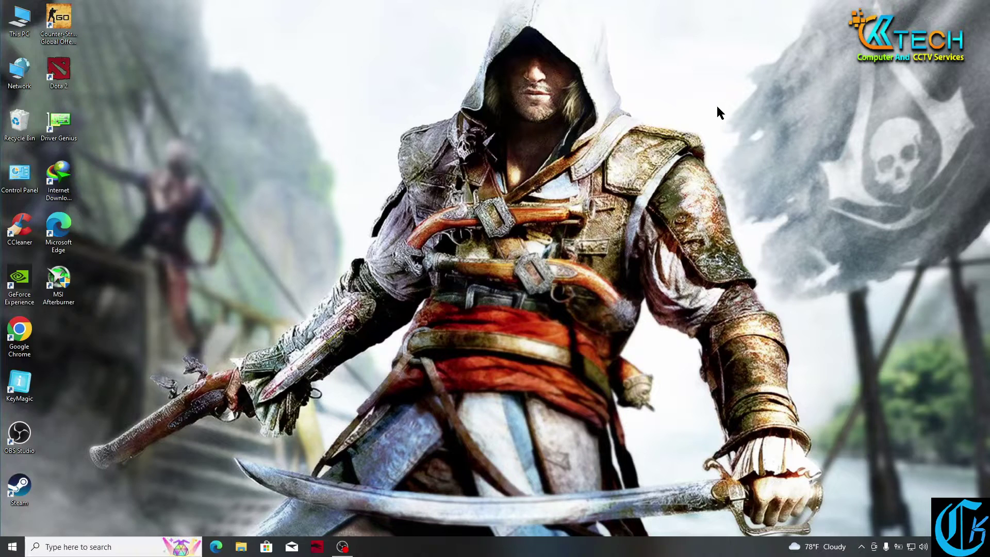
# Step: Search for "steelseries gg" in Google Chrome and view the official SteelSeries GG page offering the free Windows download
pyautogui.doubleClick(12, 342)
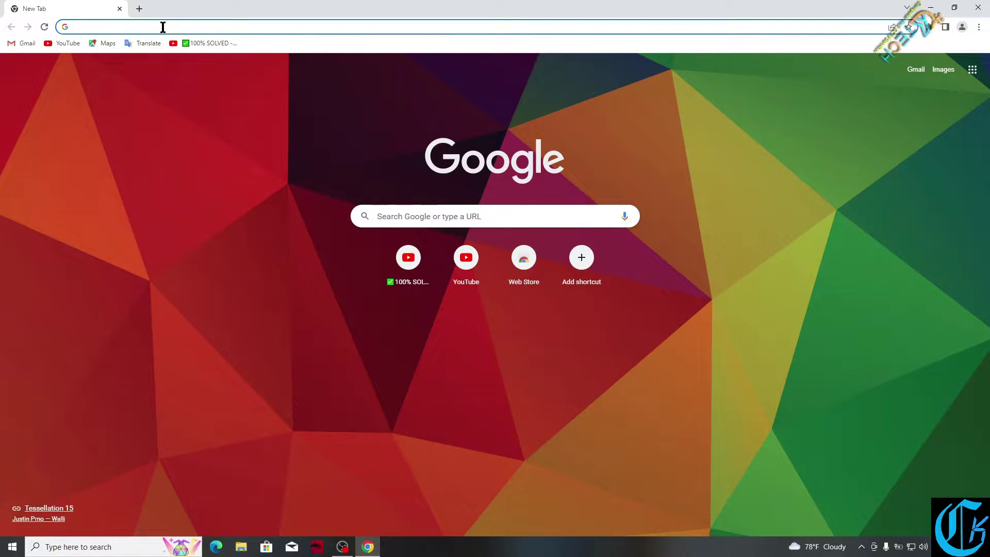
pyautogui.write('steelseries gg')
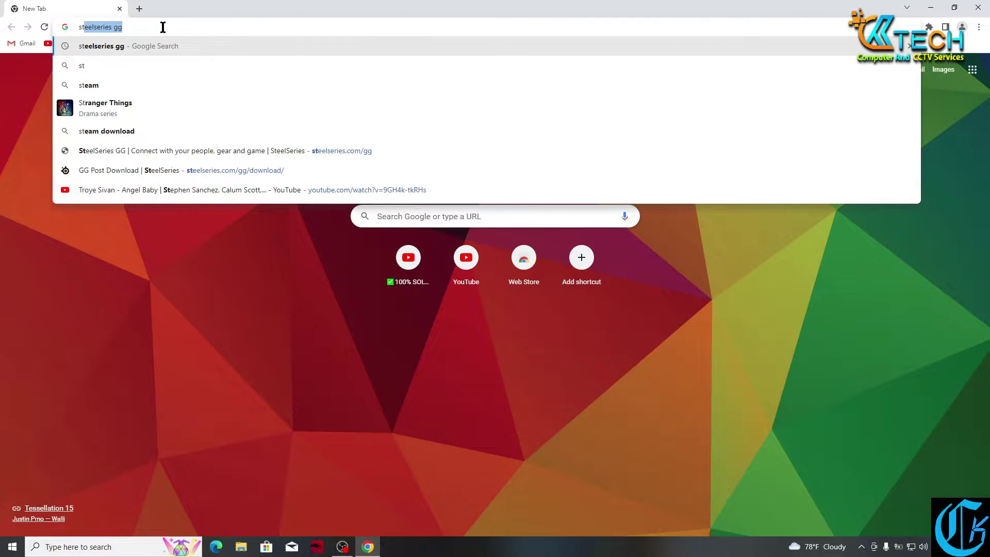
pyautogui.press('Return')
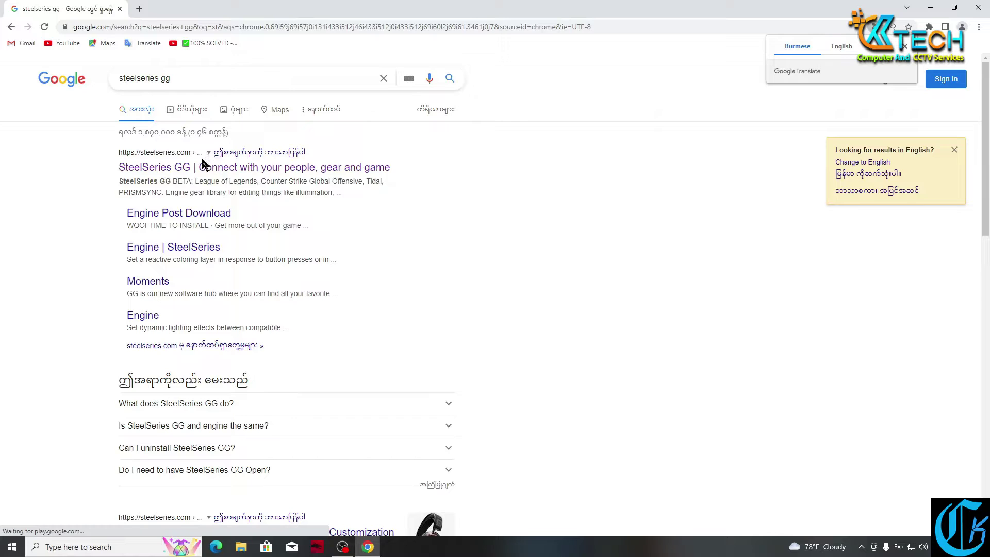
pyautogui.click(192, 168)
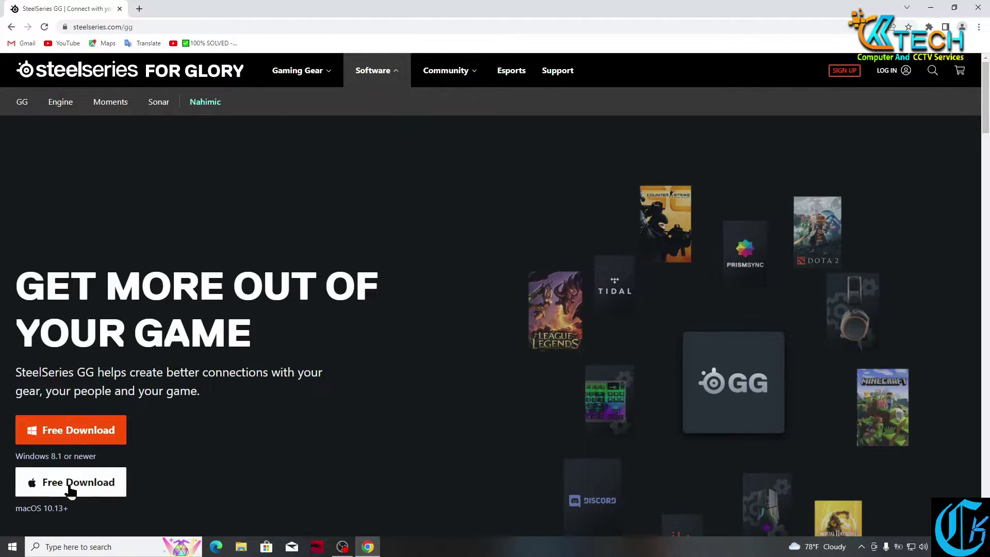
pyautogui.click(85, 436)
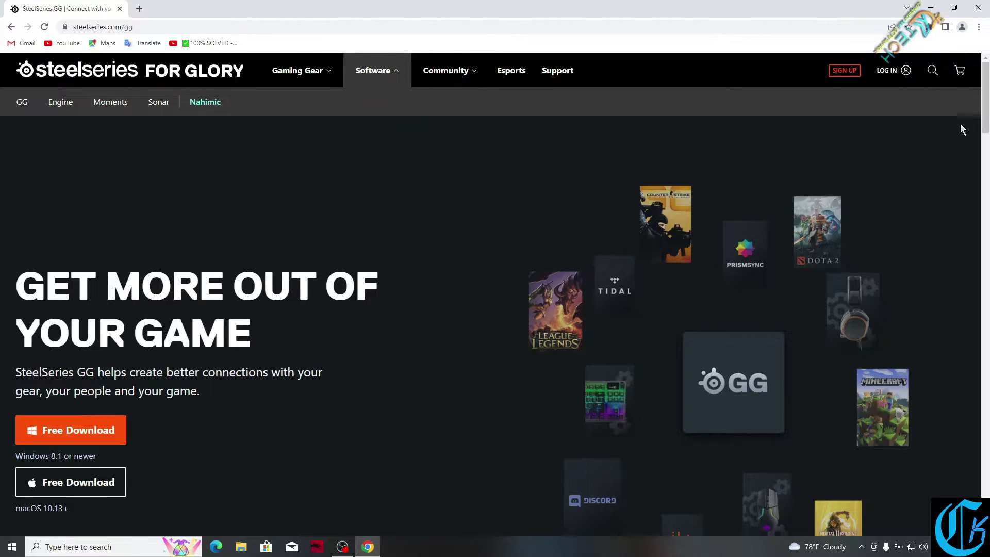
pyautogui.click(978, 7)
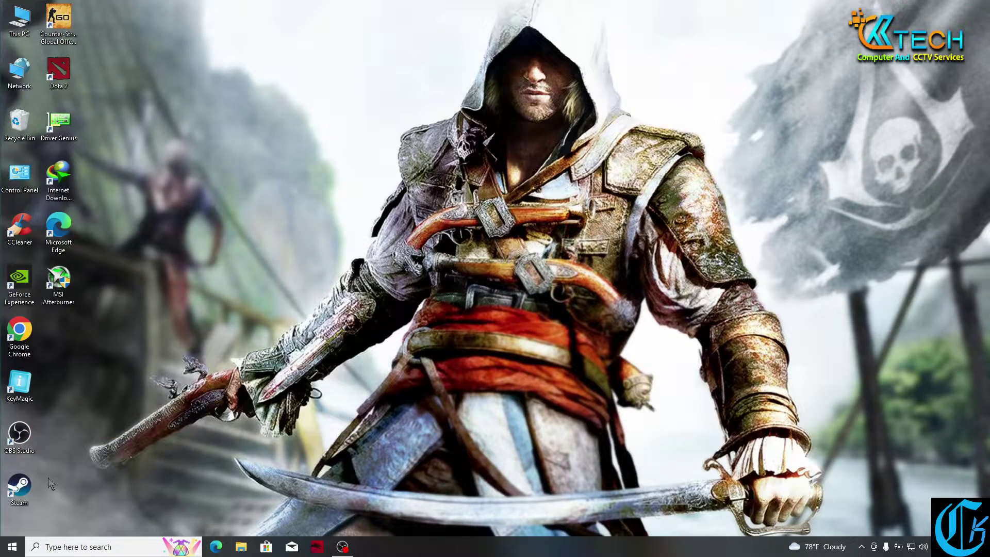
# Step: Launch SteelSeries GG and open the MSI 3 Zone RGB Keyboard settings from Engine
pyautogui.click(13, 548)
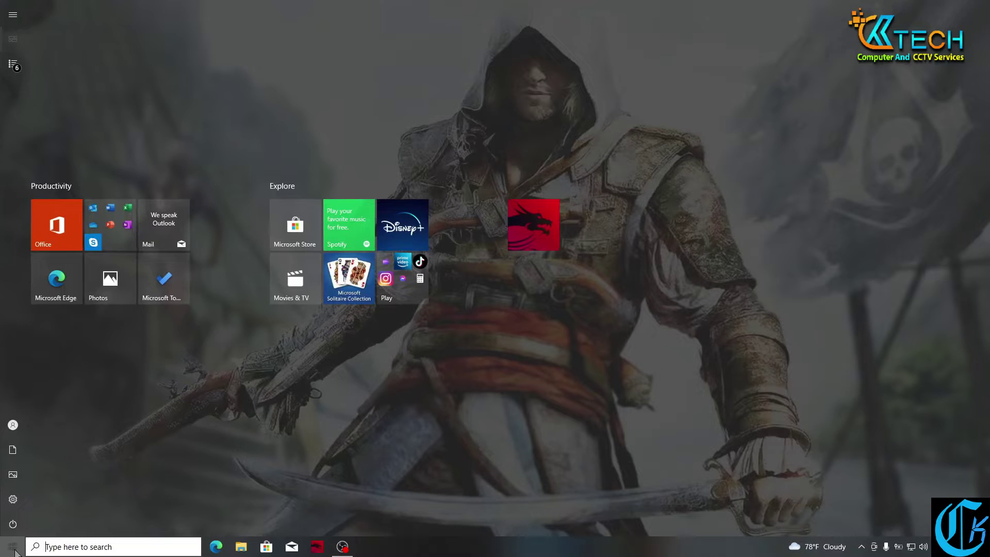
pyautogui.write('st')
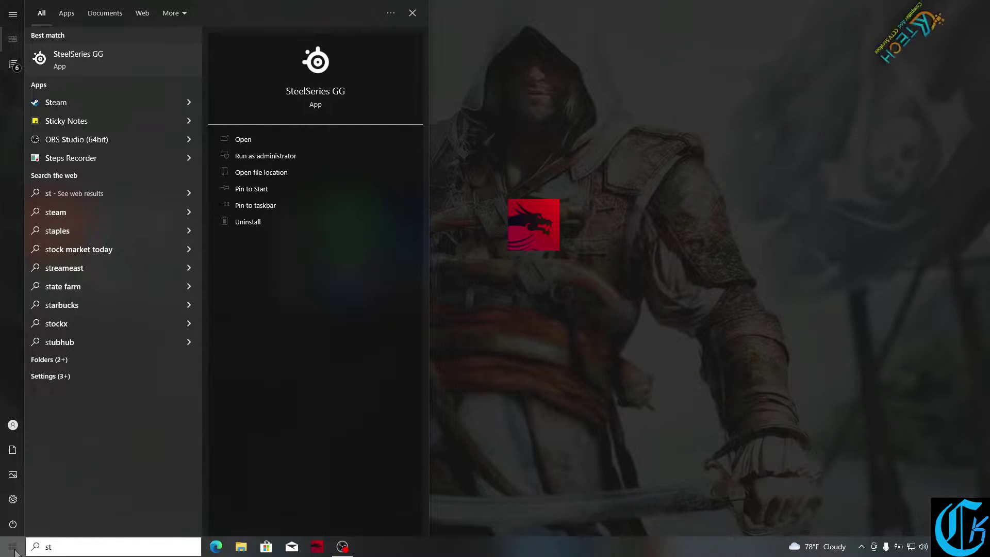
pyautogui.click(14, 548)
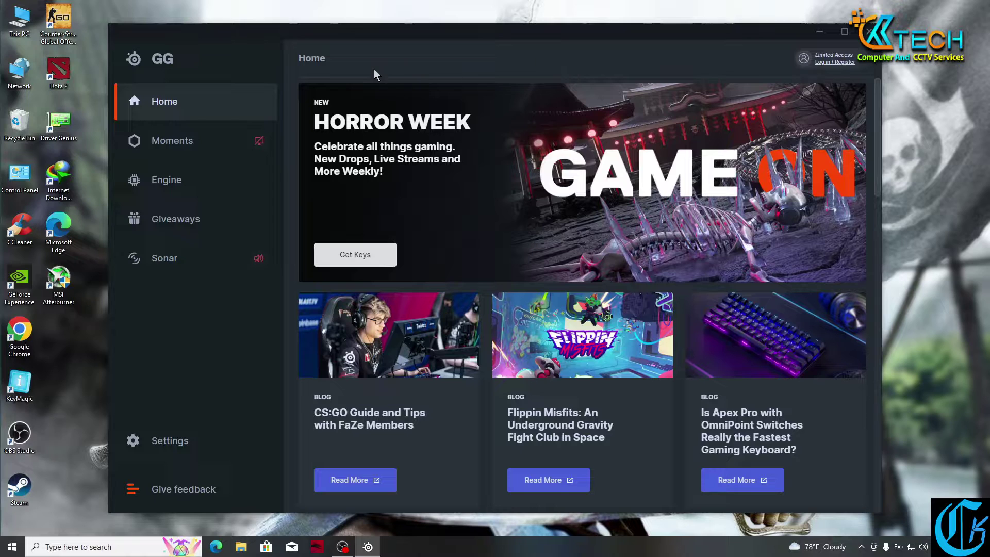
pyautogui.click(201, 184)
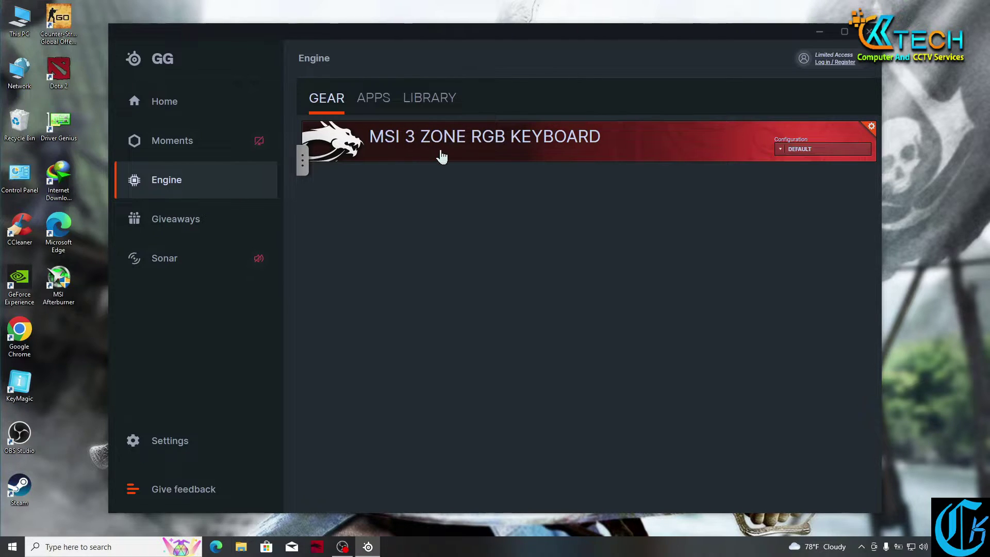
pyautogui.click(570, 150)
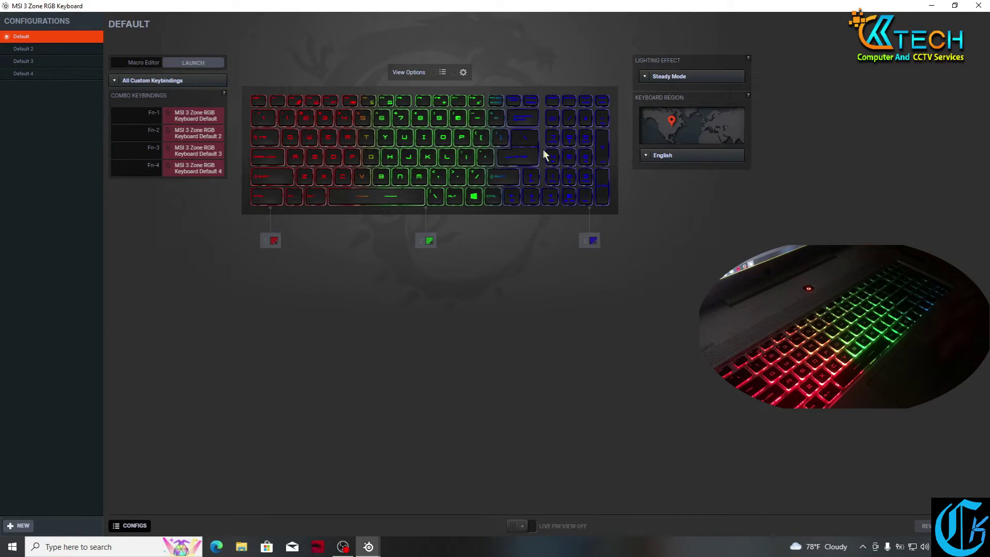
# Step: Try Gaming Mode and Breathing Mode on the Default configuration, and settle on Wave Mode as its lighting effect
pyautogui.click(689, 82)
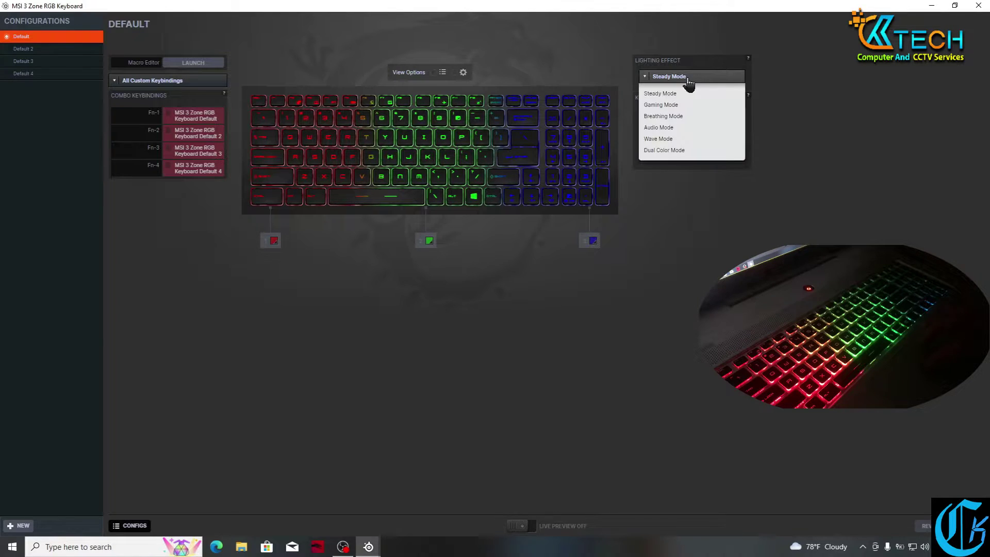
pyautogui.click(670, 104)
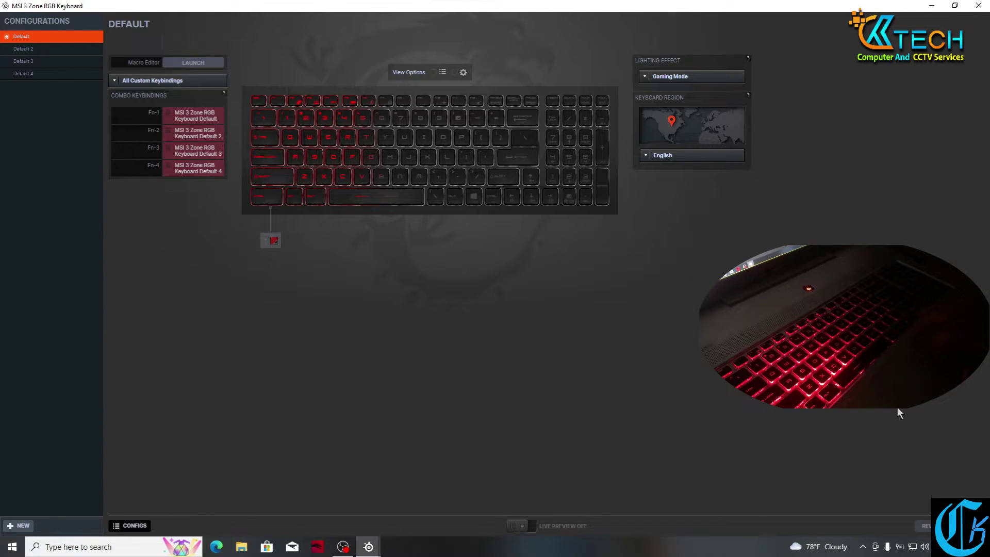
pyautogui.click(700, 79)
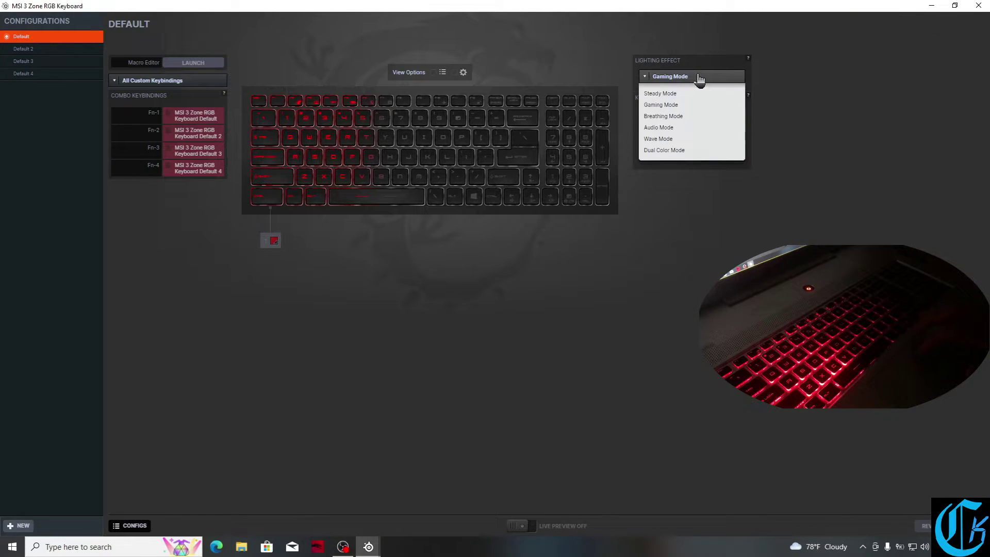
pyautogui.click(681, 117)
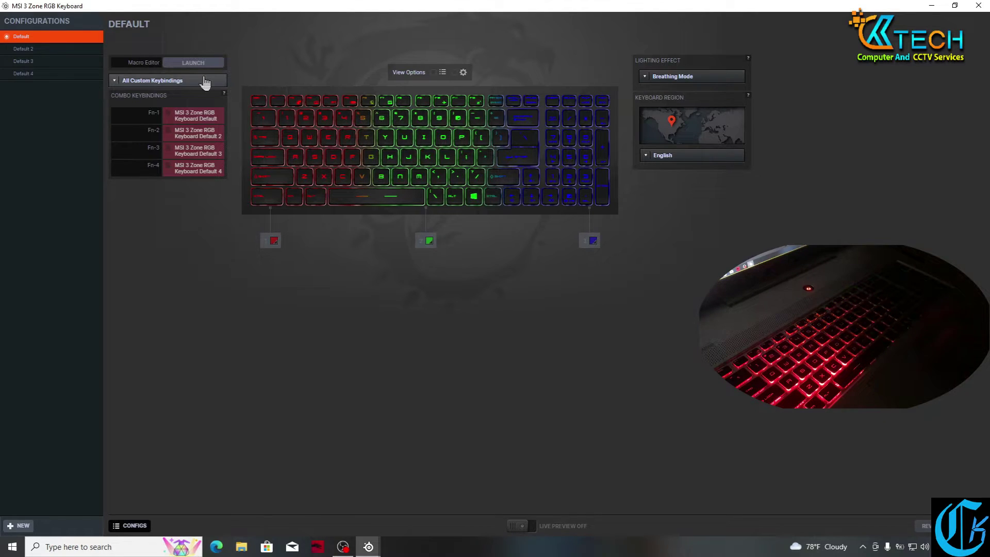
pyautogui.click(682, 78)
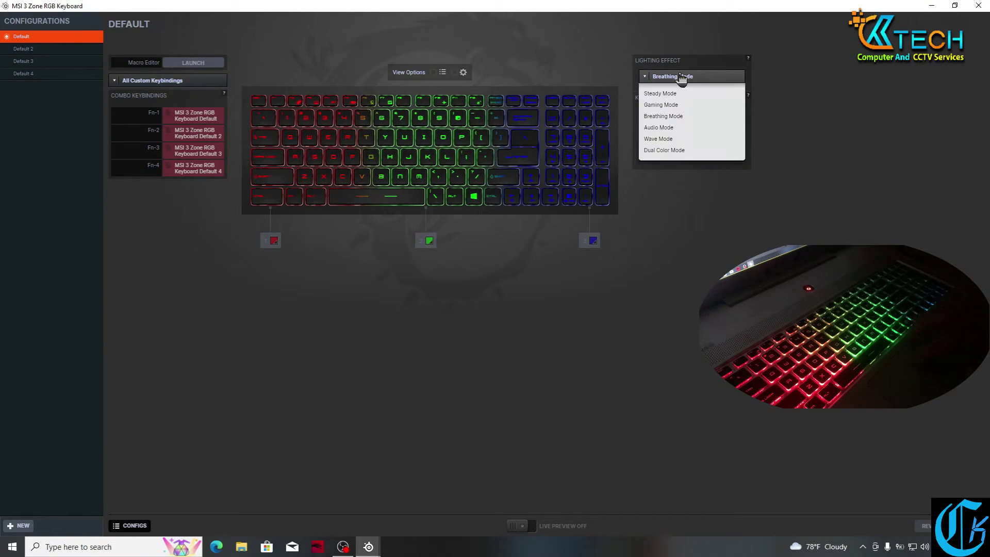
pyautogui.click(665, 139)
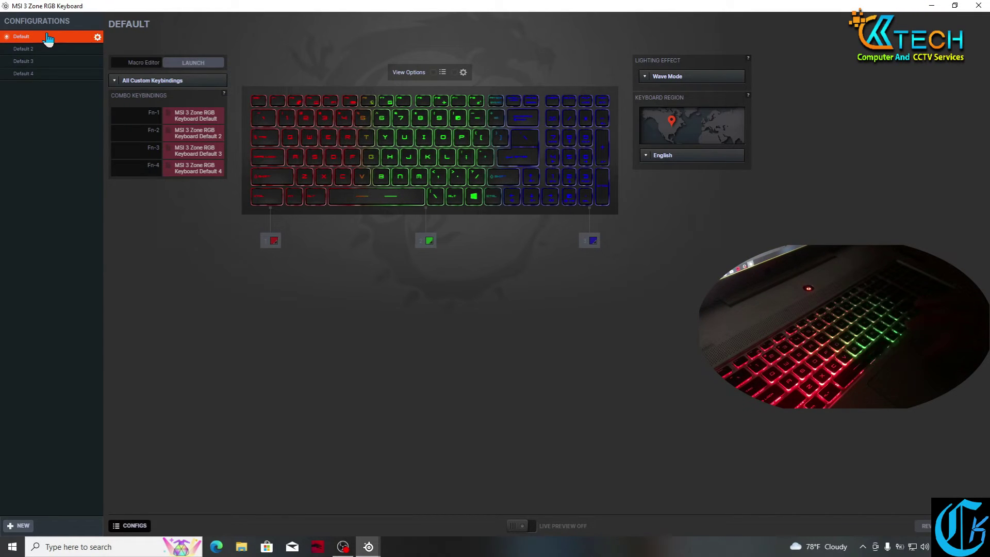
# Step: Set the lighting effect of the Default 2 configuration to Wave Mode
pyautogui.click(30, 51)
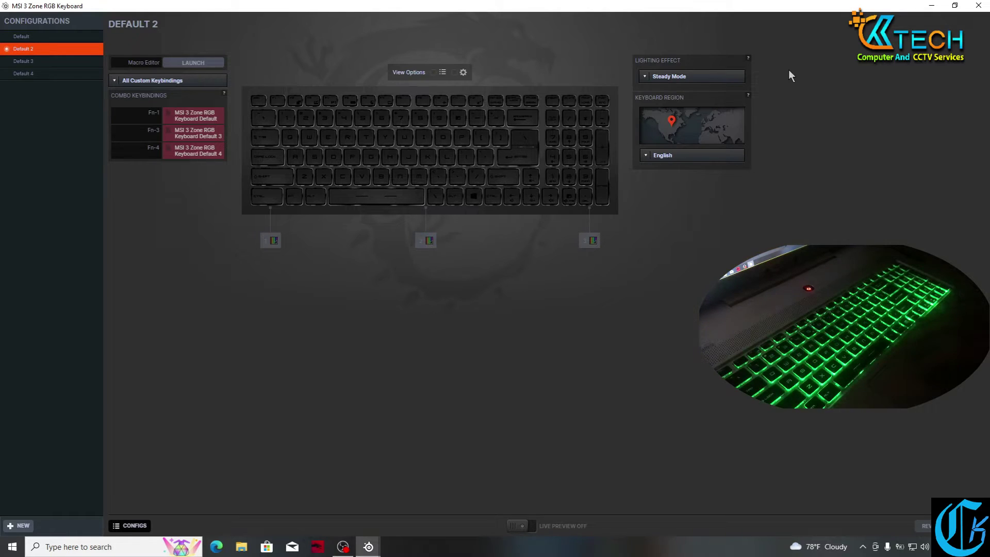
pyautogui.click(704, 77)
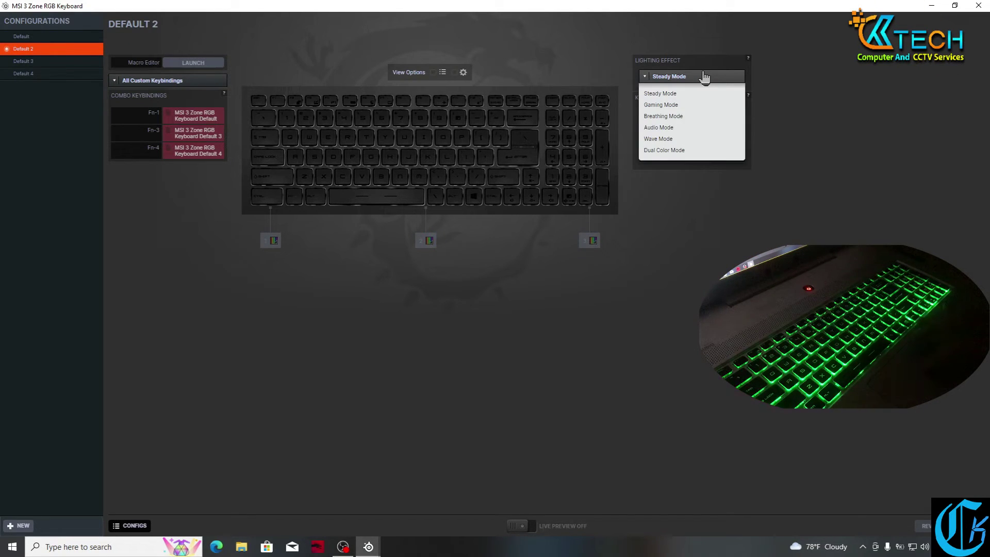
pyautogui.click(671, 138)
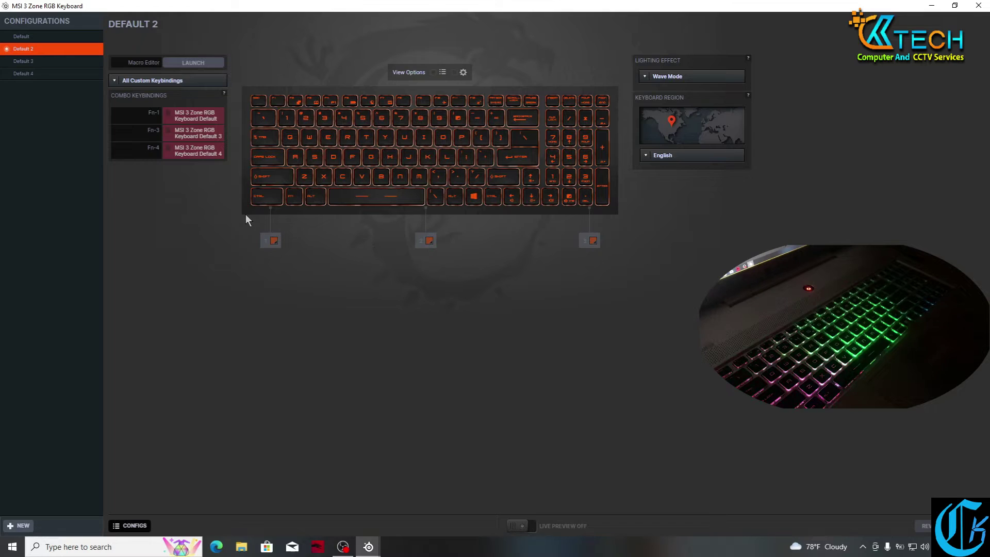
# Step: Compare the keyboard lighting of the Default 2, Default 3 and Default 4 configurations, ending on Default 3
pyautogui.click(30, 62)
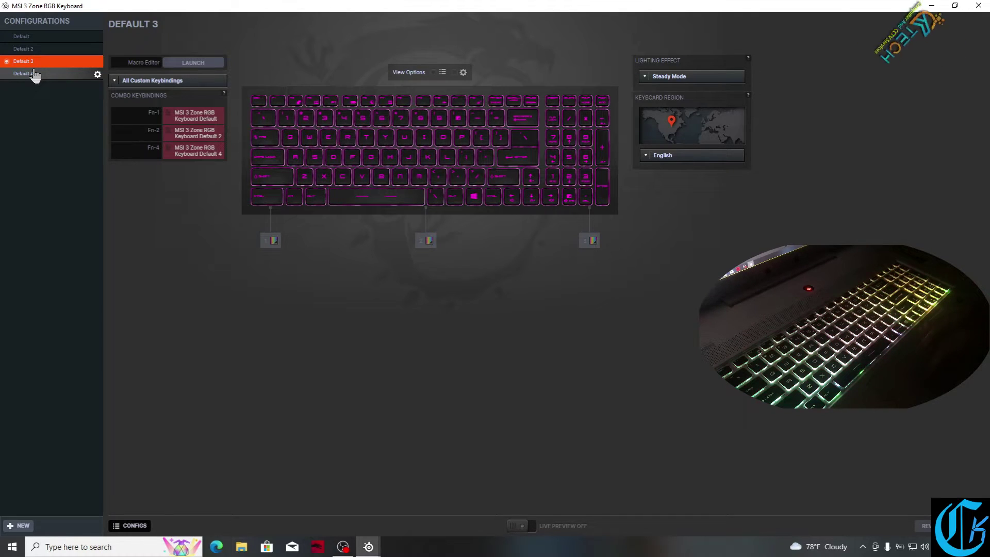
pyautogui.click(36, 75)
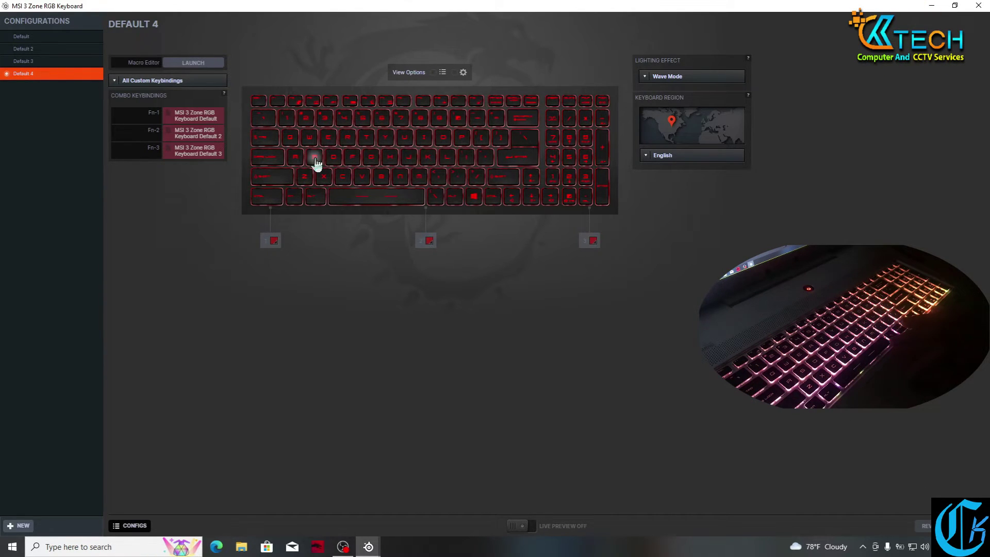
pyautogui.click(52, 50)
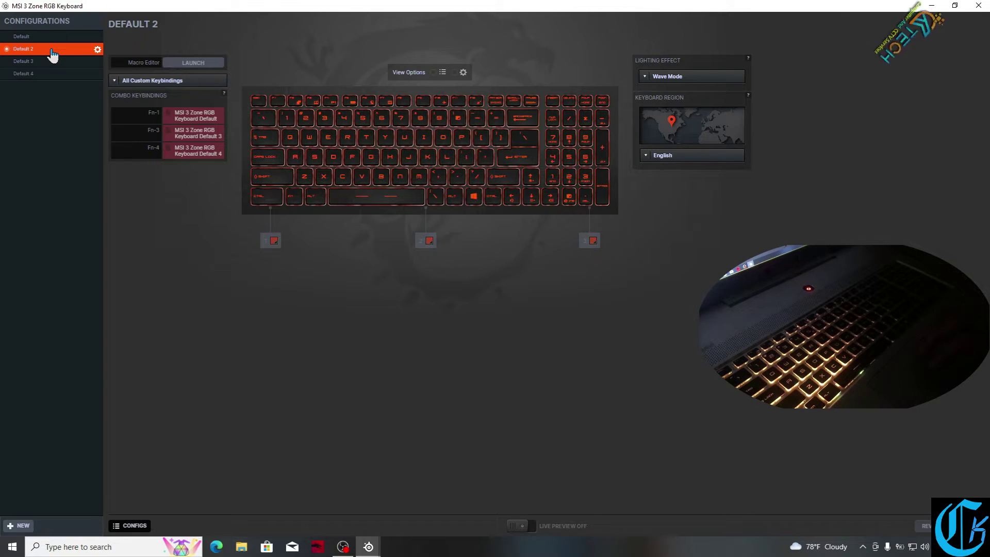
pyautogui.click(40, 63)
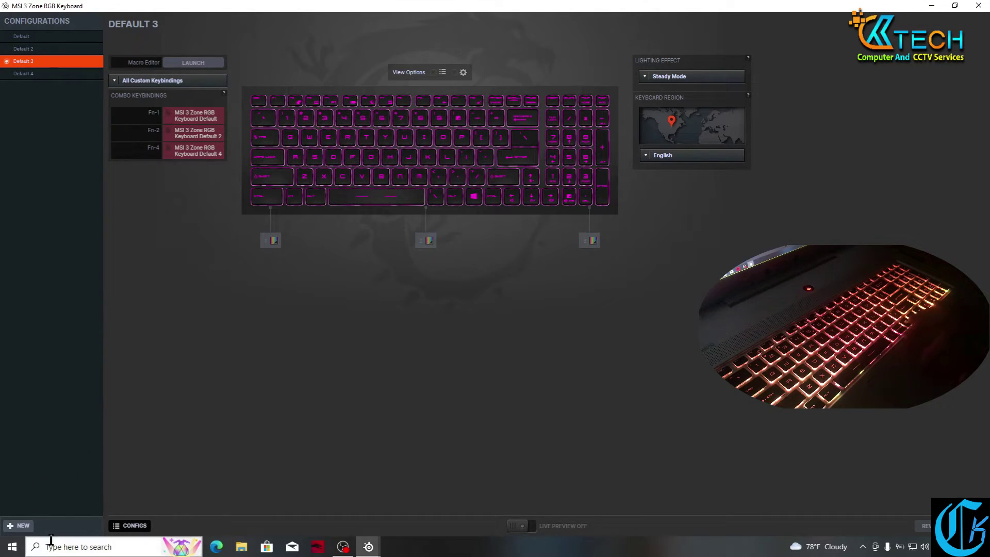
# Step: Create and save a new keyboard configuration named CK Tech
pyautogui.click(24, 527)
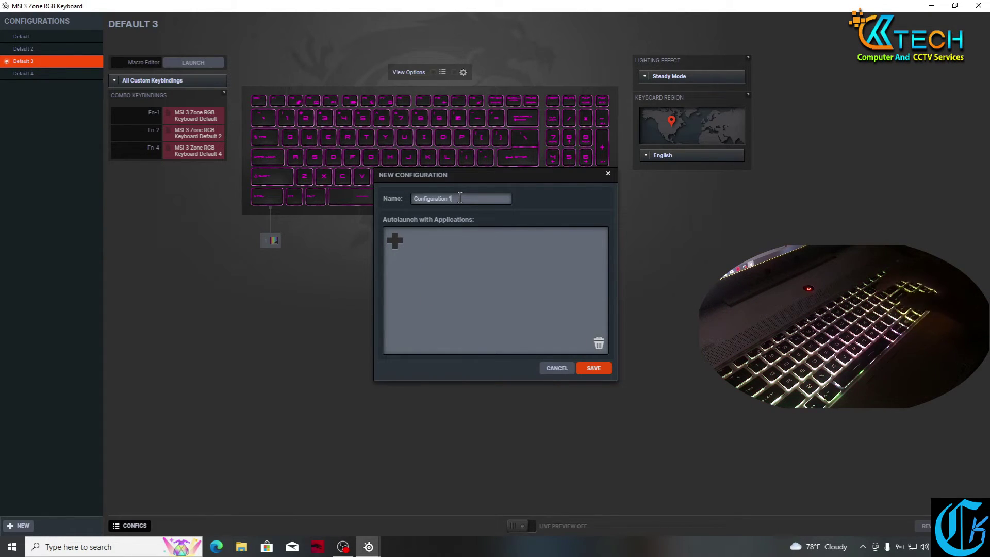
pyautogui.hotkey('ctrl', 'a')
pyautogui.press('BackSpace')
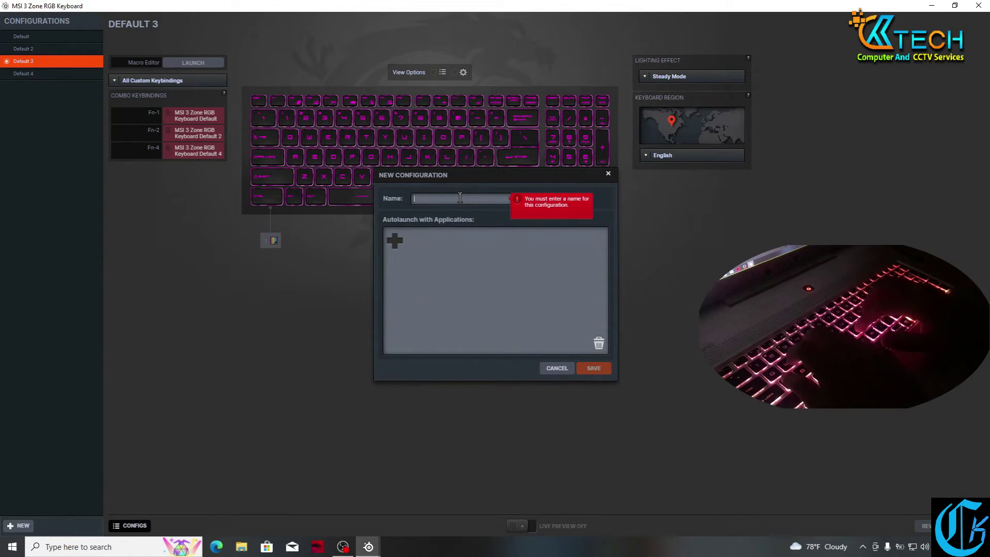
pyautogui.write('d')
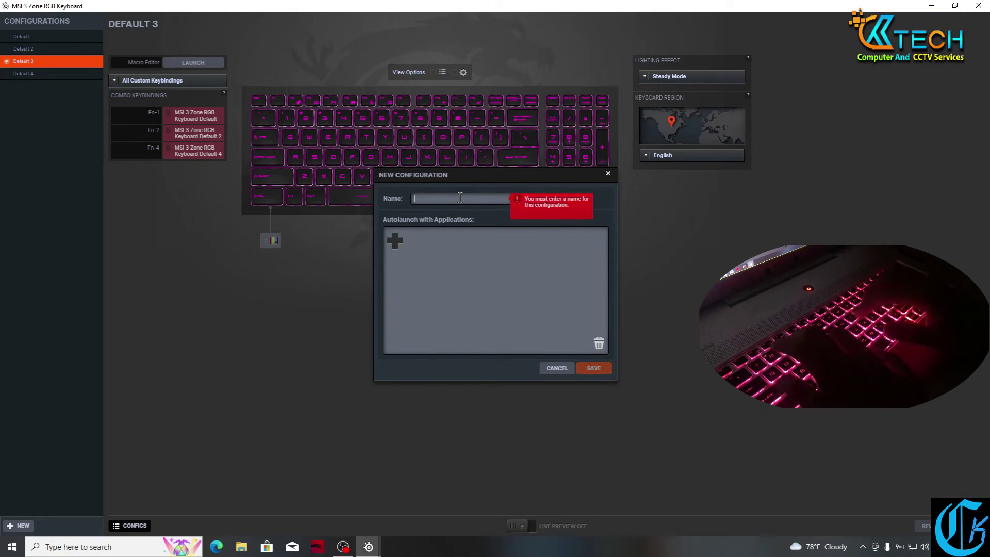
pyautogui.write('k')
pyautogui.press('BackSpace')
pyautogui.press('BackSpace')
pyautogui.write('CK')
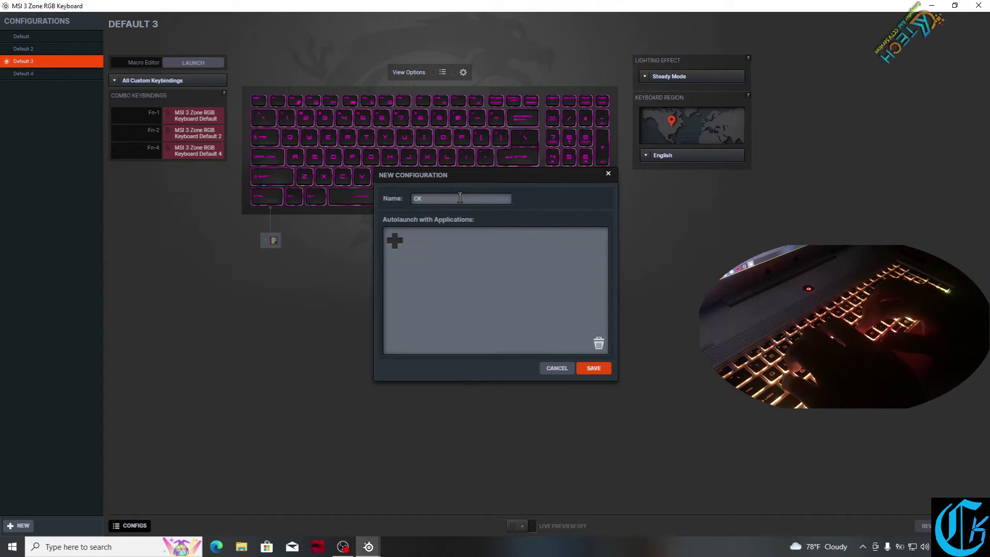
pyautogui.write(' Tech')
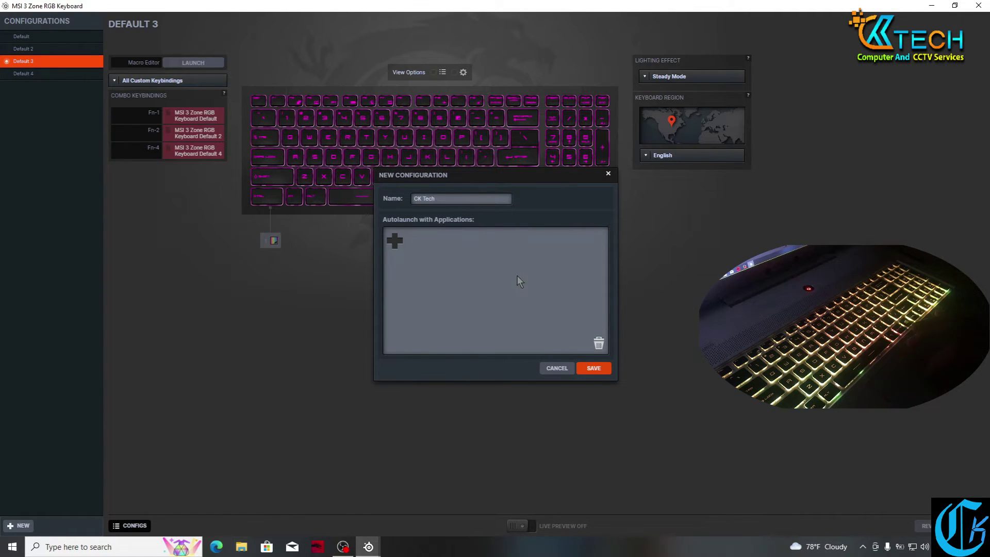
pyautogui.click(597, 369)
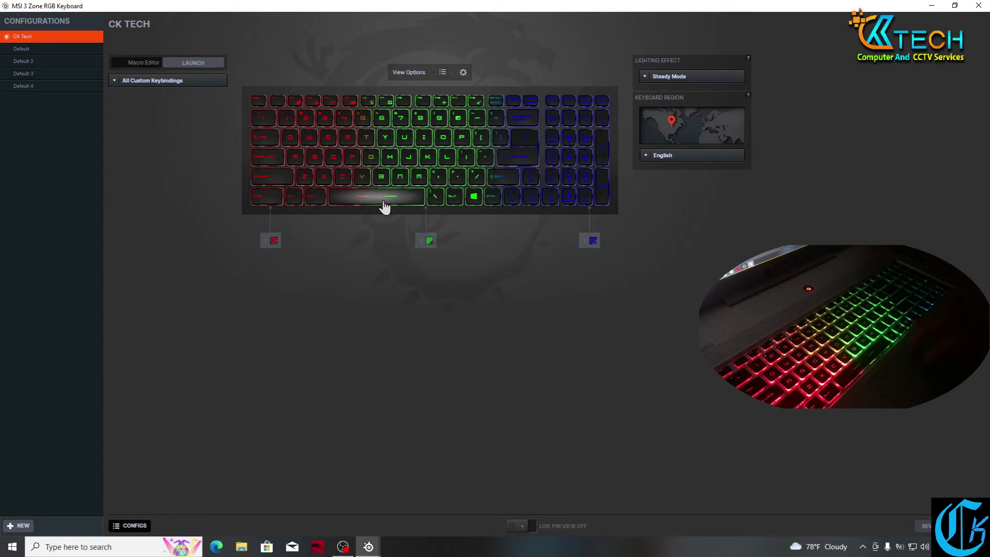
# Step: Try several hues for the keyboard's left zone in CK Tech and set it to steady orange (RGB 255, 111, 0)
pyautogui.click(274, 241)
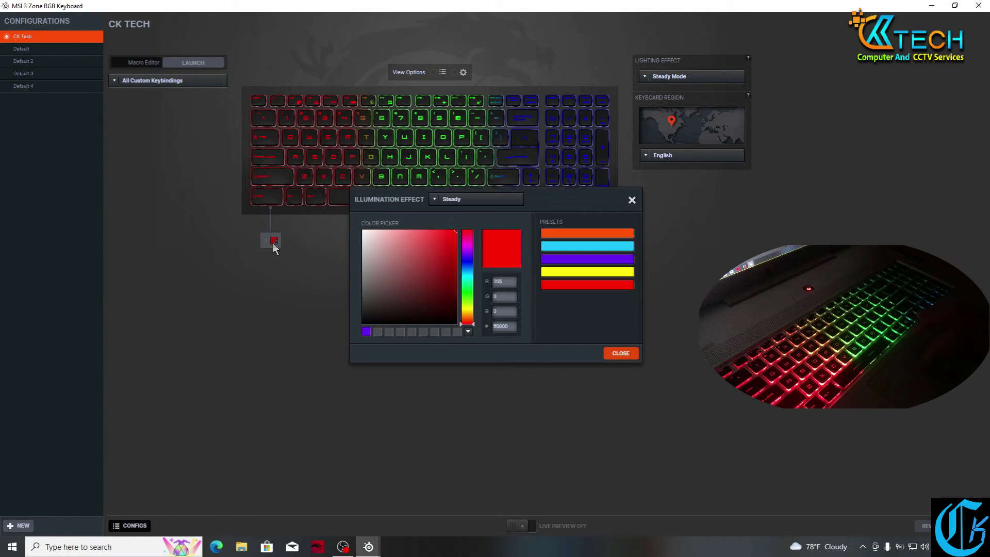
pyautogui.click(469, 264)
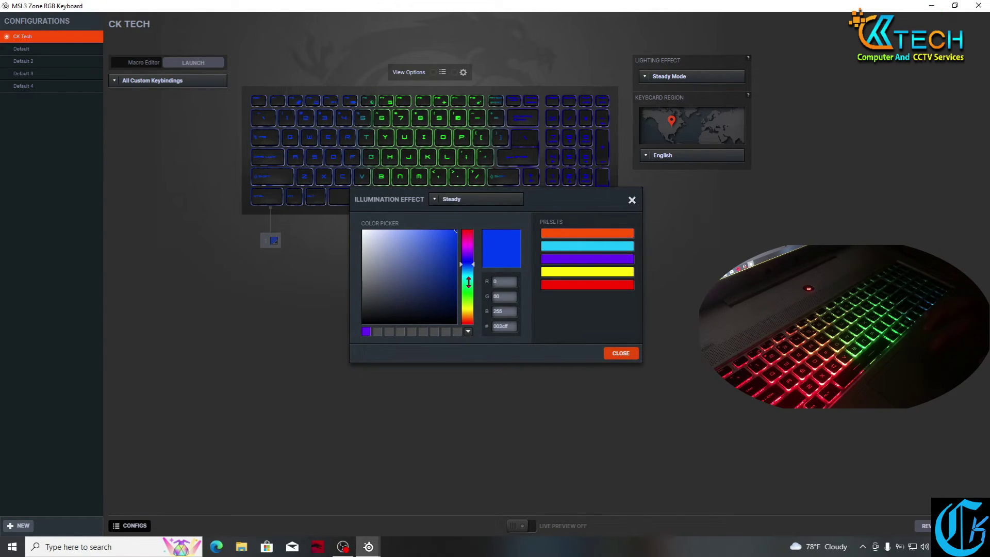
pyautogui.click(469, 282)
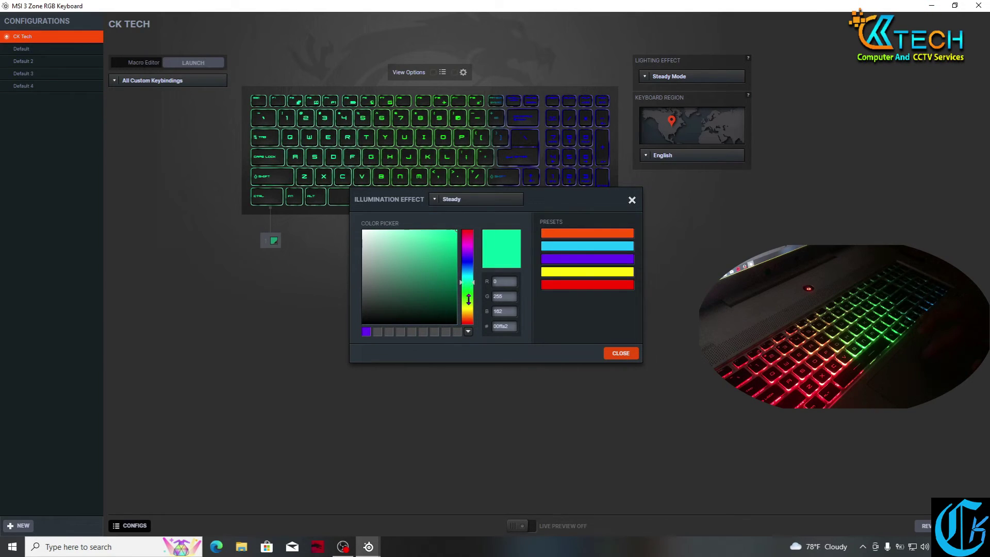
pyautogui.click(469, 302)
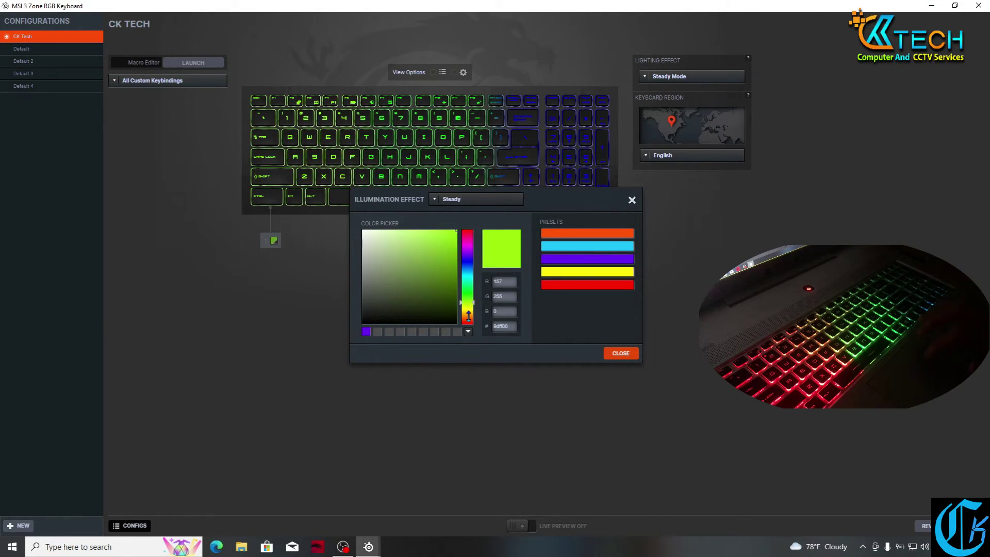
pyautogui.click(468, 317)
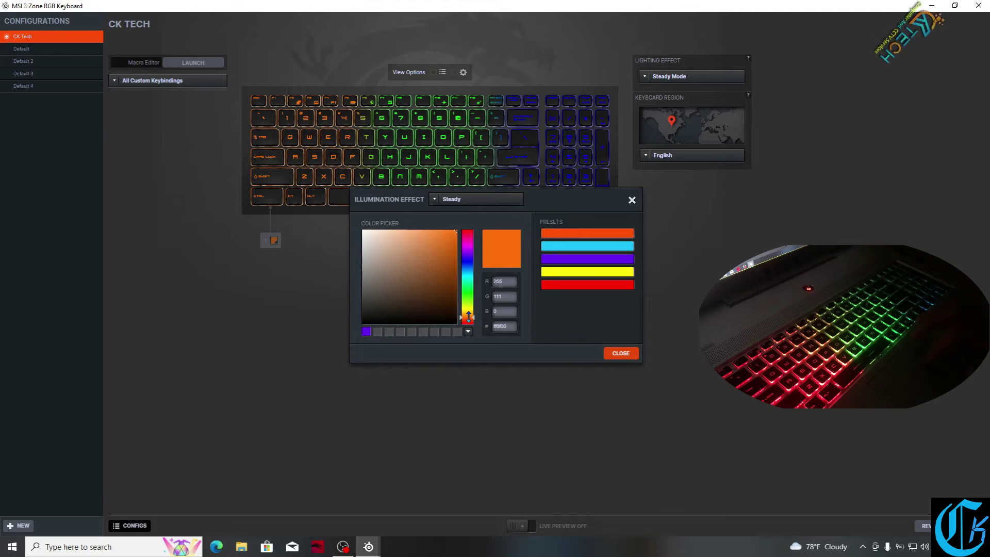
pyautogui.click(626, 356)
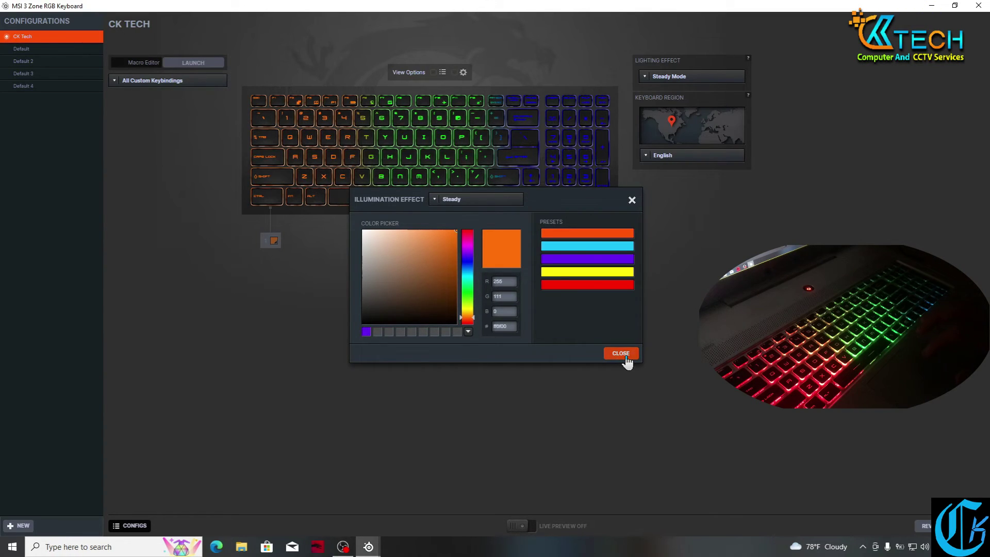